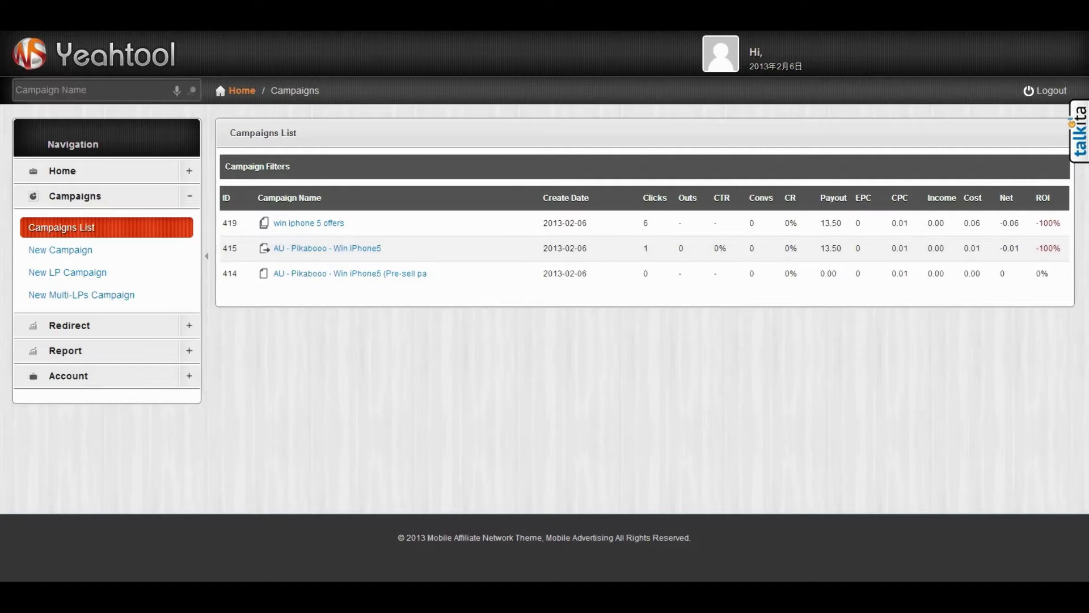
Step: Go to Redirect > Campaign Redirect in the navigation panel
{"action": "left_click", "coordinate": [80, 328]}
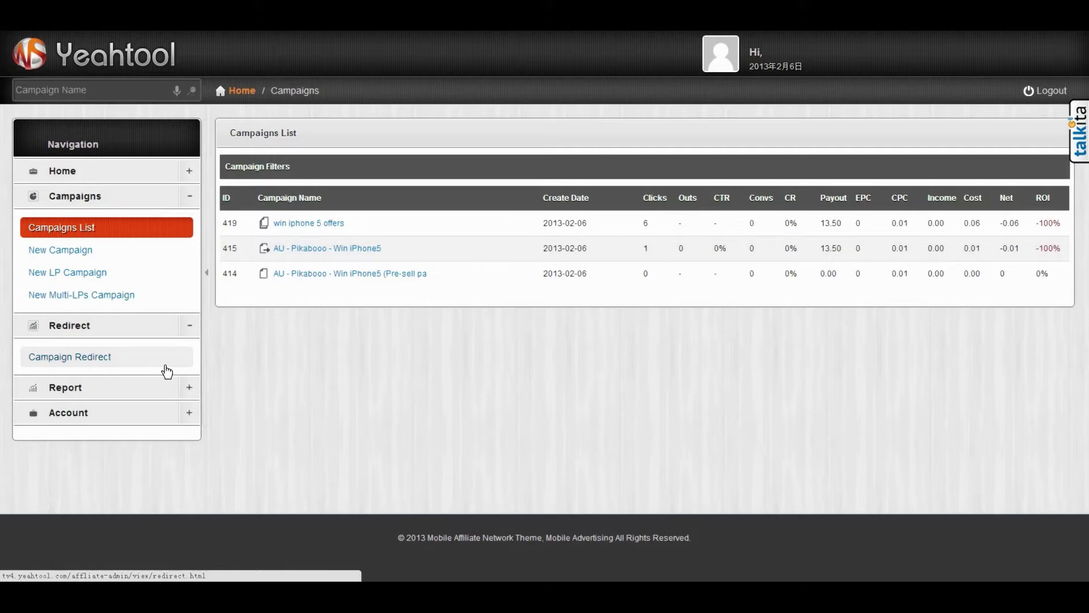
{"action": "left_click", "coordinate": [167, 371]}
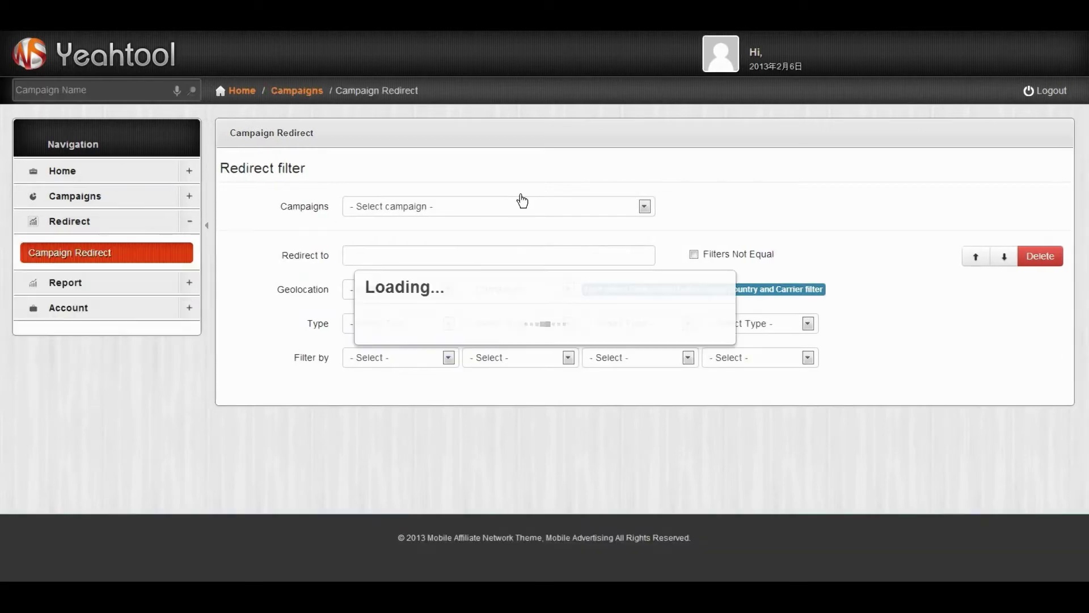
Step: Select the AU - Pikabooo - Win iPhone5 pre-sell campaign, then clear and delete its facebook.com rule
{"action": "left_click", "coordinate": [527, 245]}
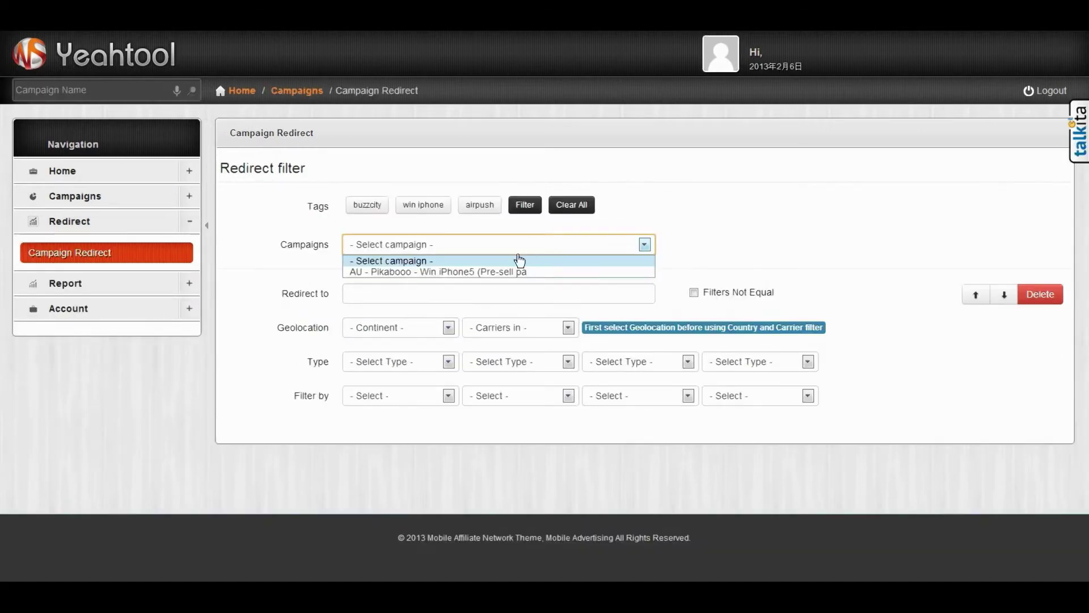
{"action": "left_click", "coordinate": [494, 272]}
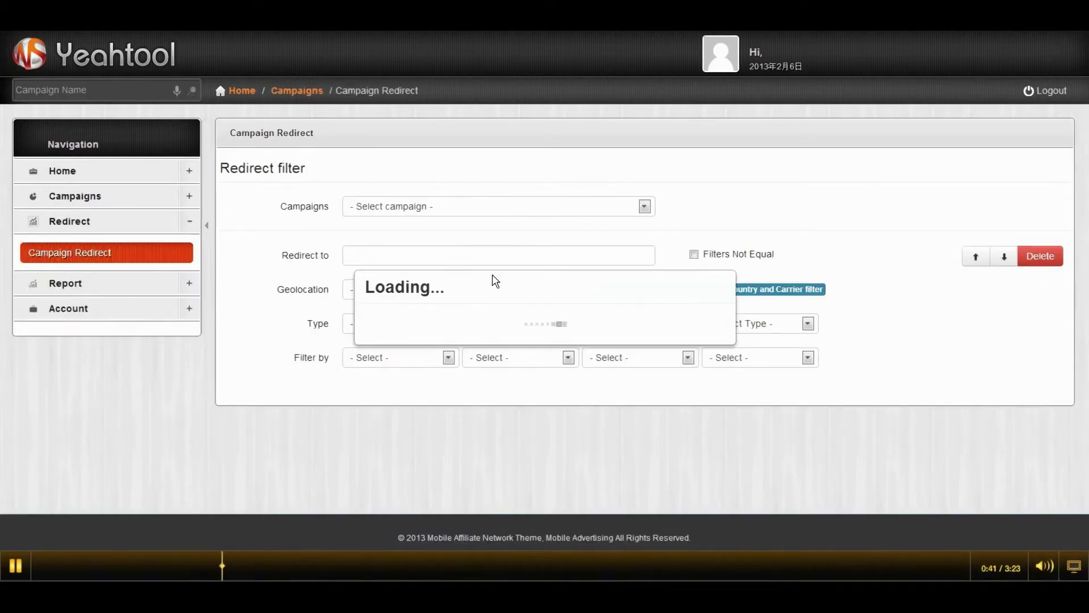
{"action": "left_click", "coordinate": [441, 292]}
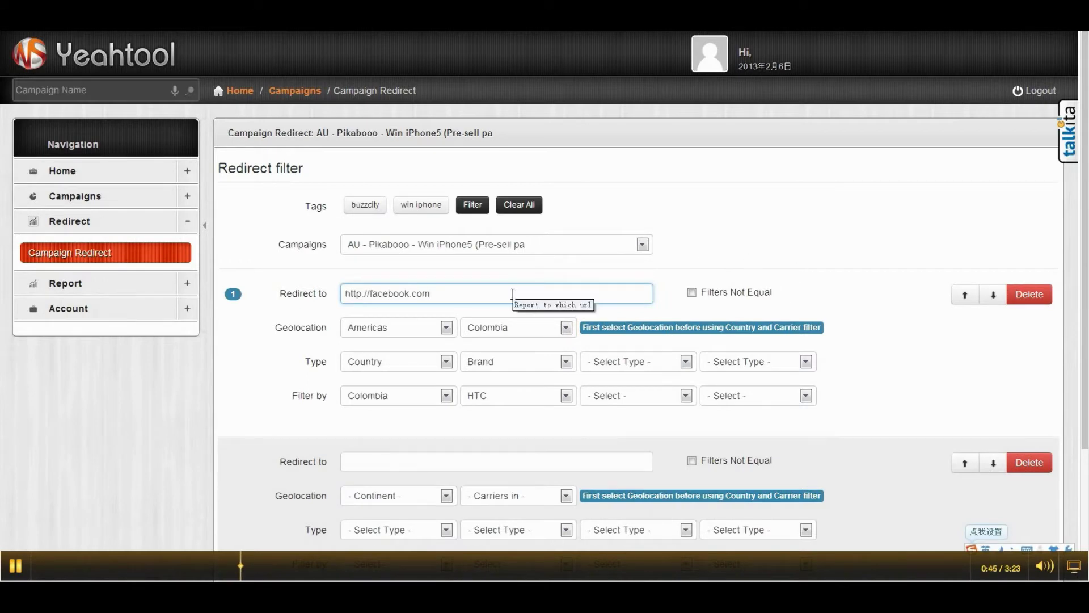
{"action": "key", "text": "BackSpace"}
{"action": "key", "text": "BackSpace"}
{"action": "key", "text": "BackSpace"}
{"action": "key", "text": "BackSpace"}
{"action": "key", "text": "BackSpace"}
{"action": "key", "text": "BackSpace"}
{"action": "key", "text": "BackSpace"}
{"action": "key", "text": "BackSpace"}
{"action": "key", "text": "BackSpace"}
{"action": "key", "text": "BackSpace"}
{"action": "key", "text": "BackSpace"}
{"action": "key", "text": "BackSpace"}
{"action": "key", "text": "BackSpace"}
{"action": "key", "text": "BackSpace"}
{"action": "key", "text": "BackSpace"}
{"action": "key", "text": "BackSpace"}
{"action": "key", "text": "BackSpace"}
{"action": "key", "text": "BackSpace"}
{"action": "key", "text": "BackSpace"}
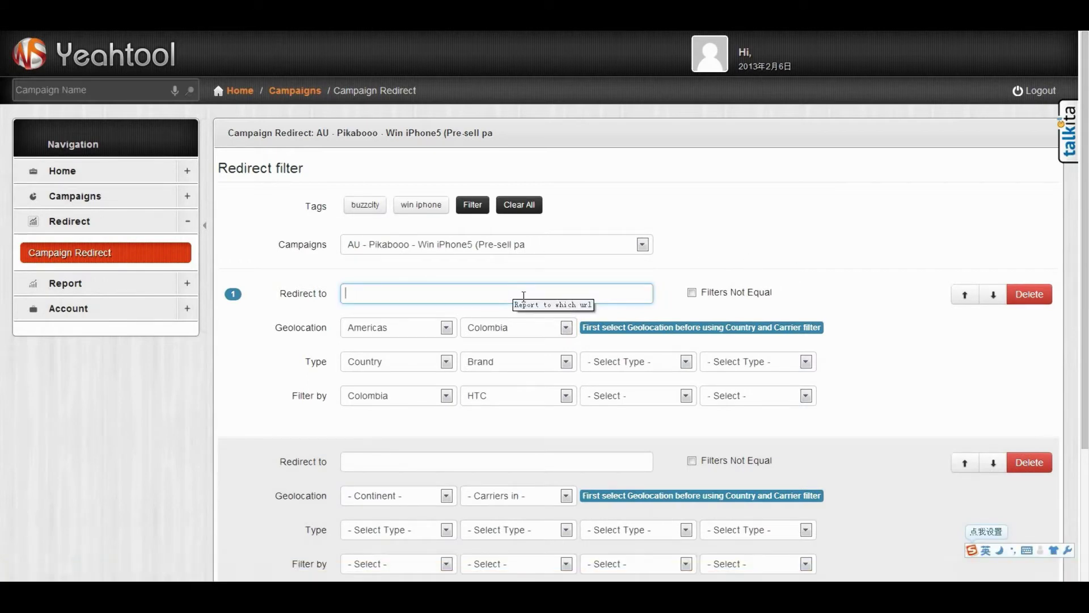
{"action": "left_click", "coordinate": [1028, 294]}
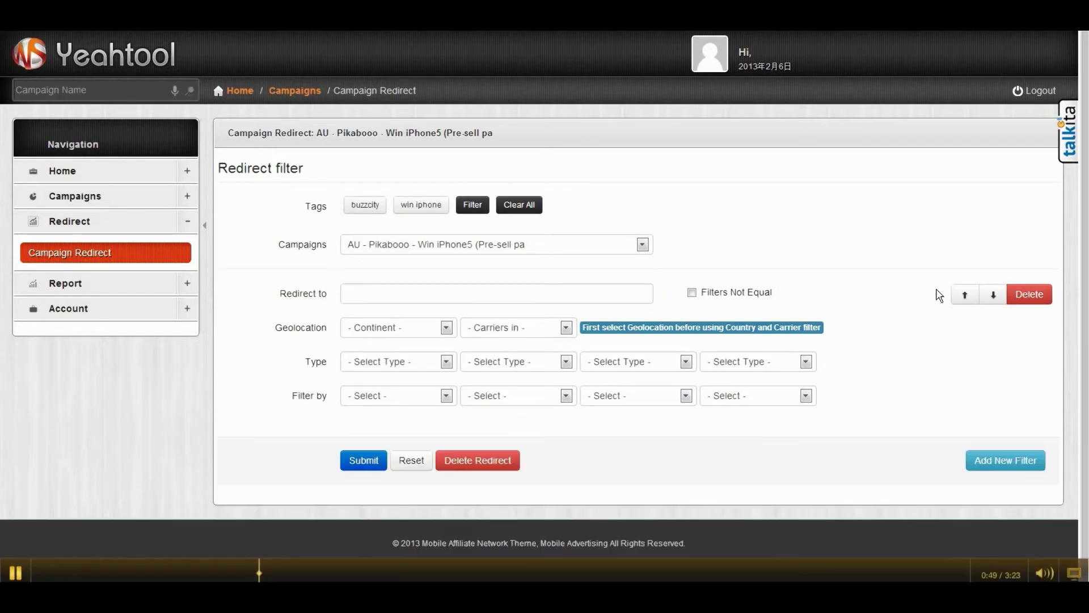
{"action": "left_click", "coordinate": [555, 301]}
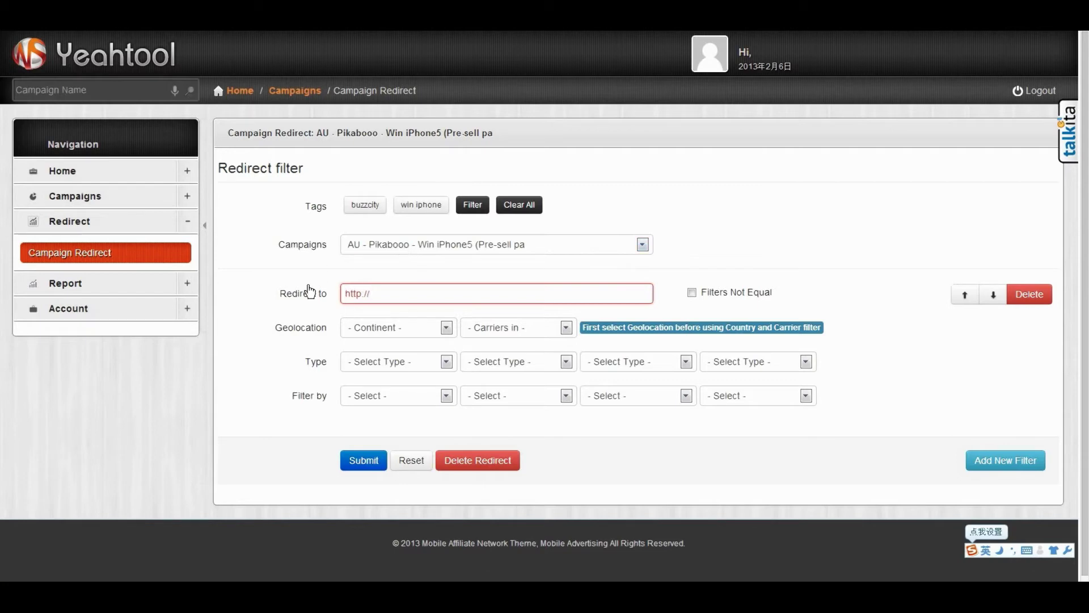
{"action": "left_click", "coordinate": [408, 294]}
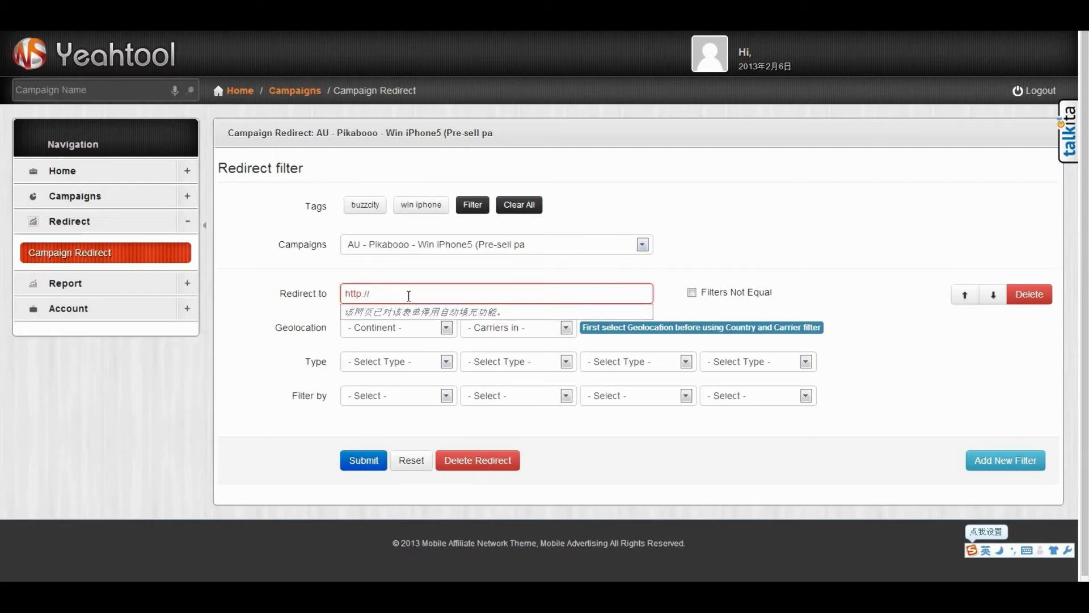
{"action": "type", "text": "google.com"}
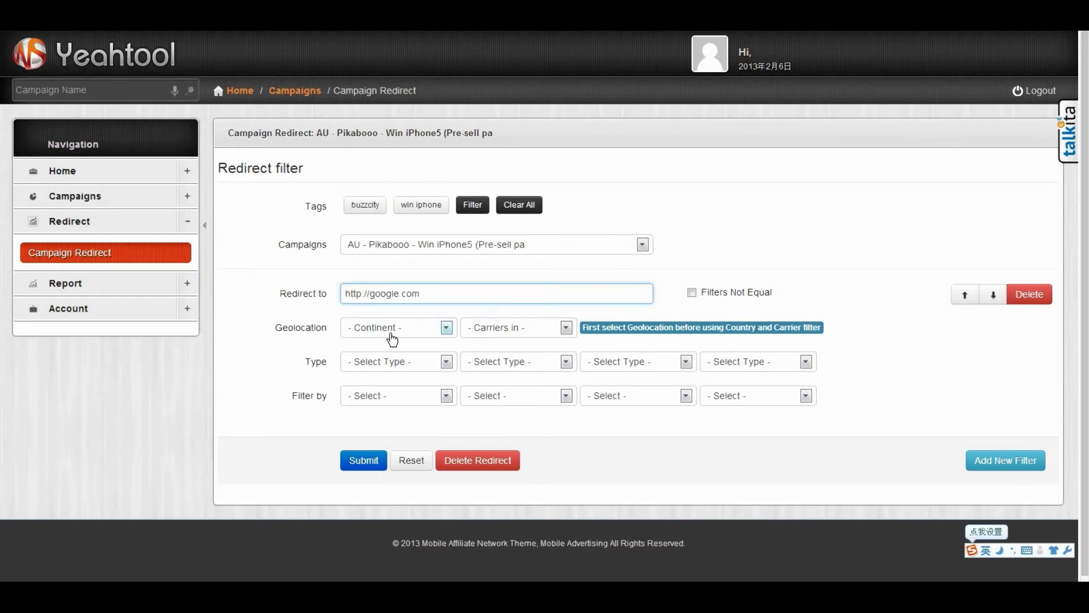
{"action": "left_click", "coordinate": [436, 335]}
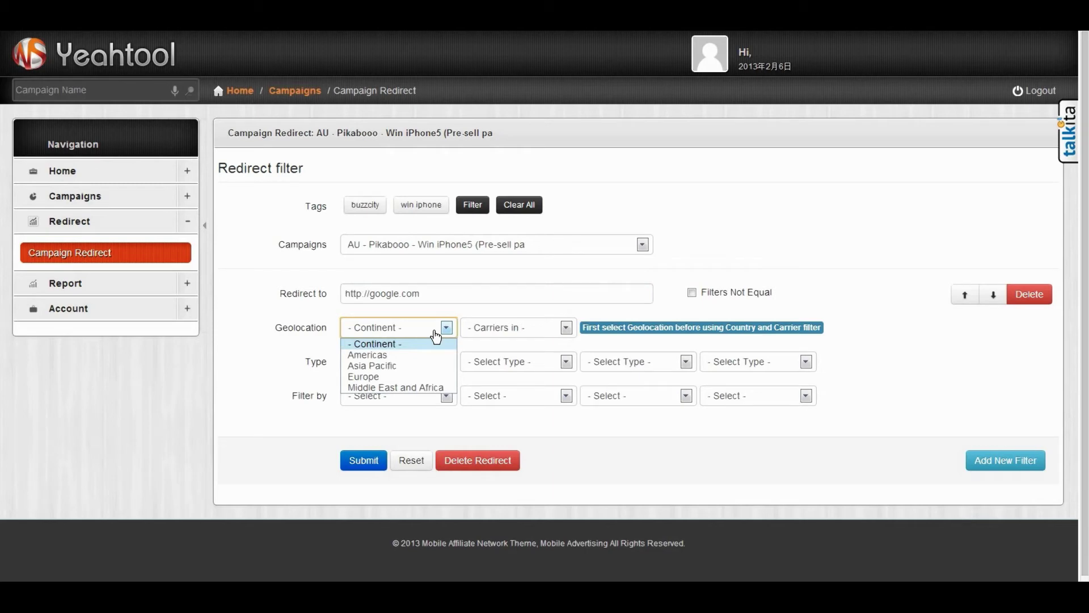
{"action": "left_click", "coordinate": [397, 366]}
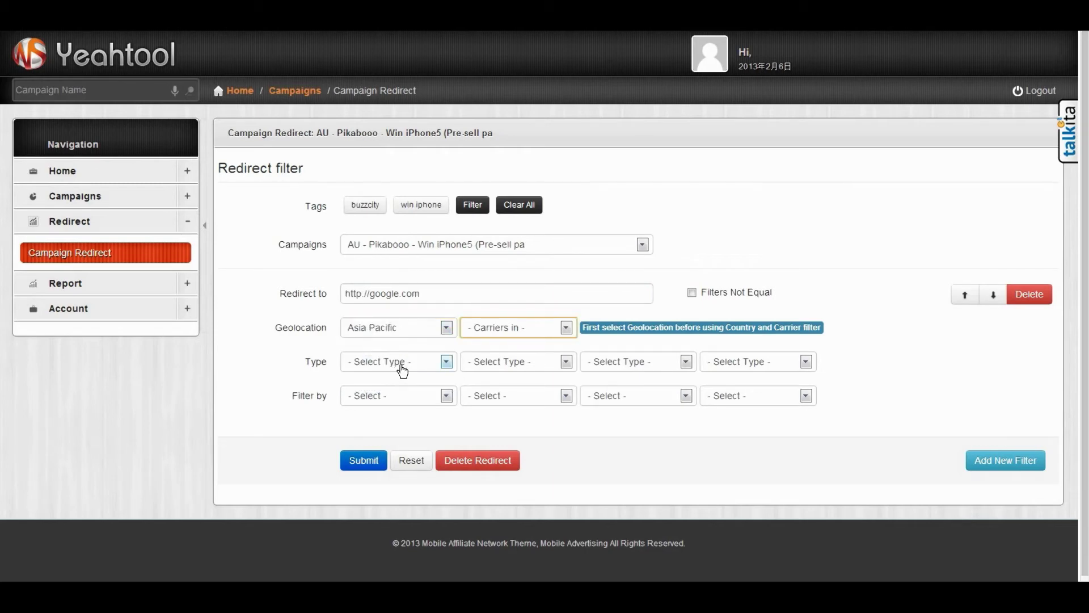
{"action": "left_click", "coordinate": [400, 366]}
{"action": "left_click", "coordinate": [390, 398]}
{"action": "left_click", "coordinate": [394, 401]}
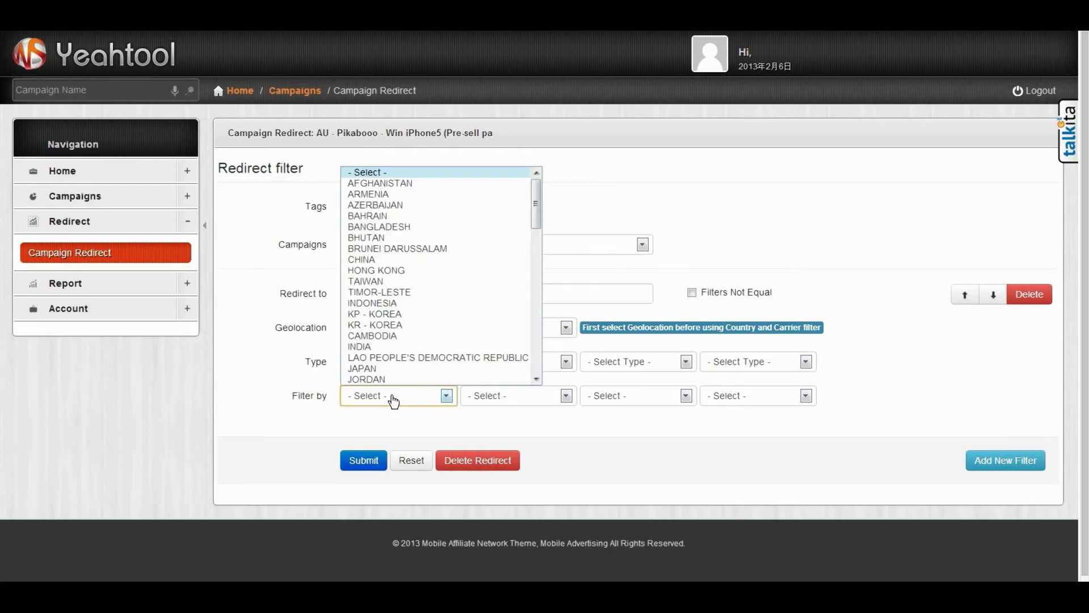
{"action": "left_click", "coordinate": [397, 259]}
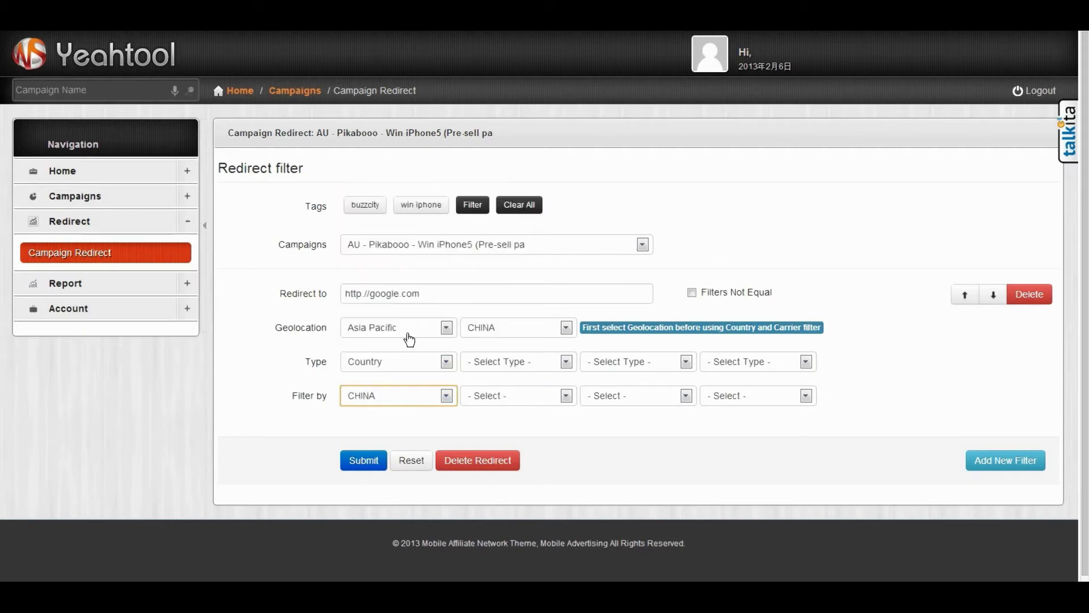
Step: Submit the CHINA-to-google.com redirect filter
{"action": "left_click", "coordinate": [372, 464]}
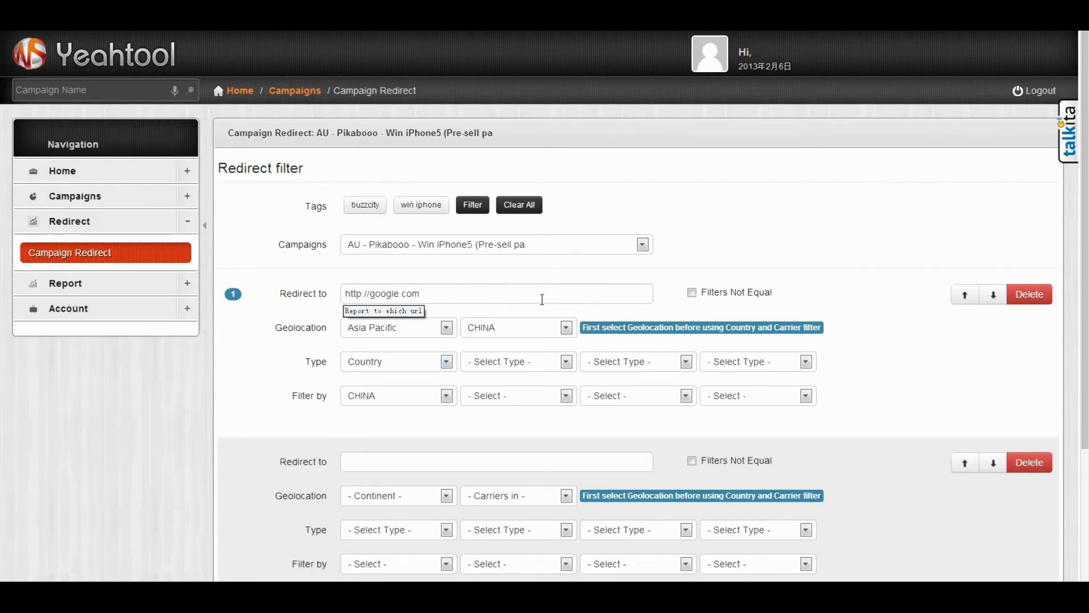
{"action": "left_click", "coordinate": [1086, 531]}
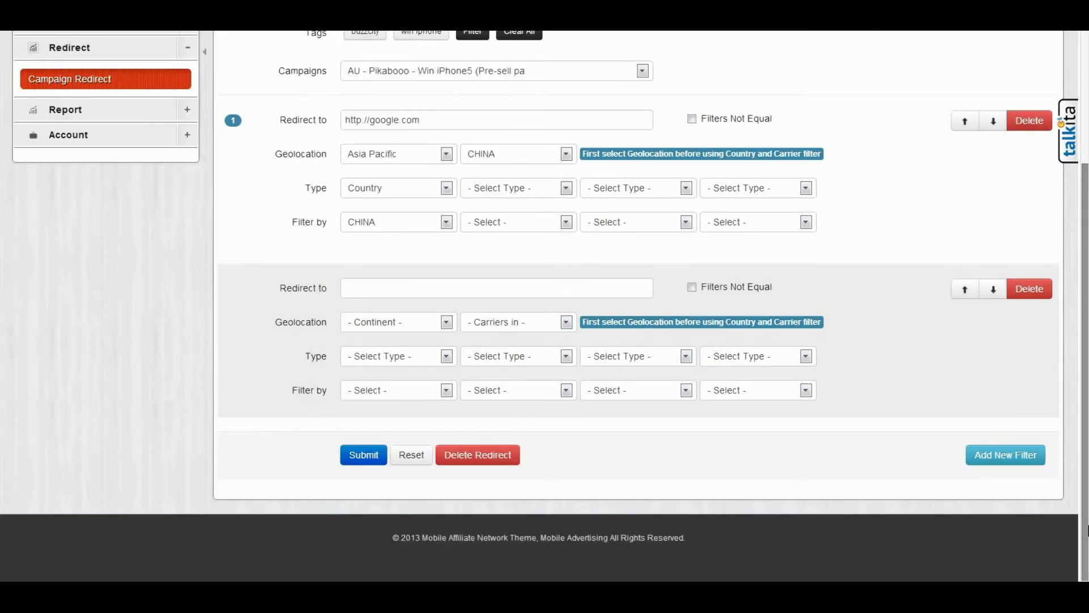
{"action": "left_click", "coordinate": [1024, 467]}
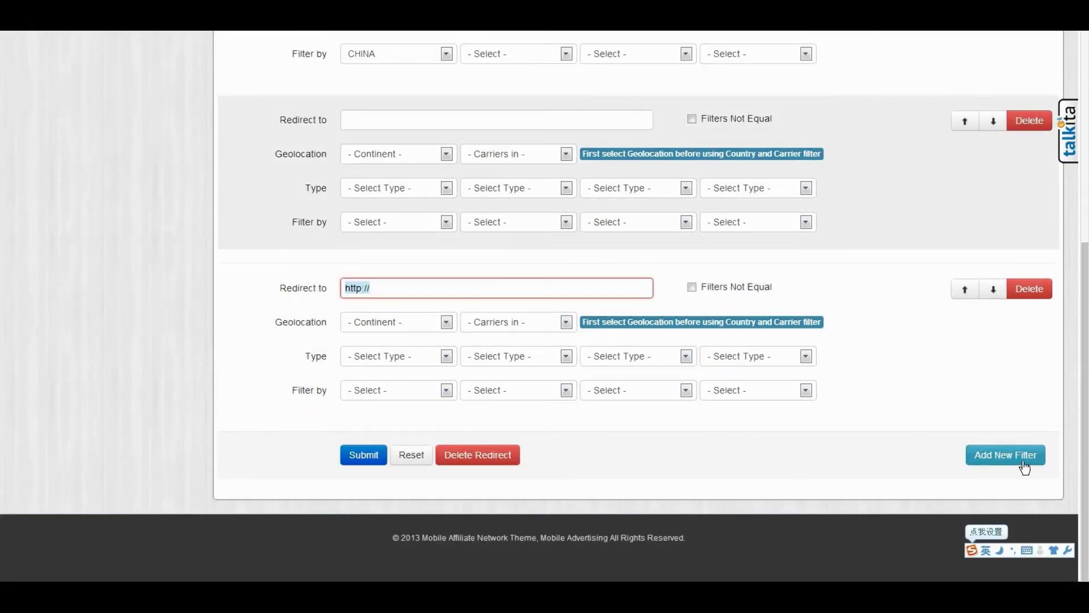
{"action": "left_click", "coordinate": [1086, 199]}
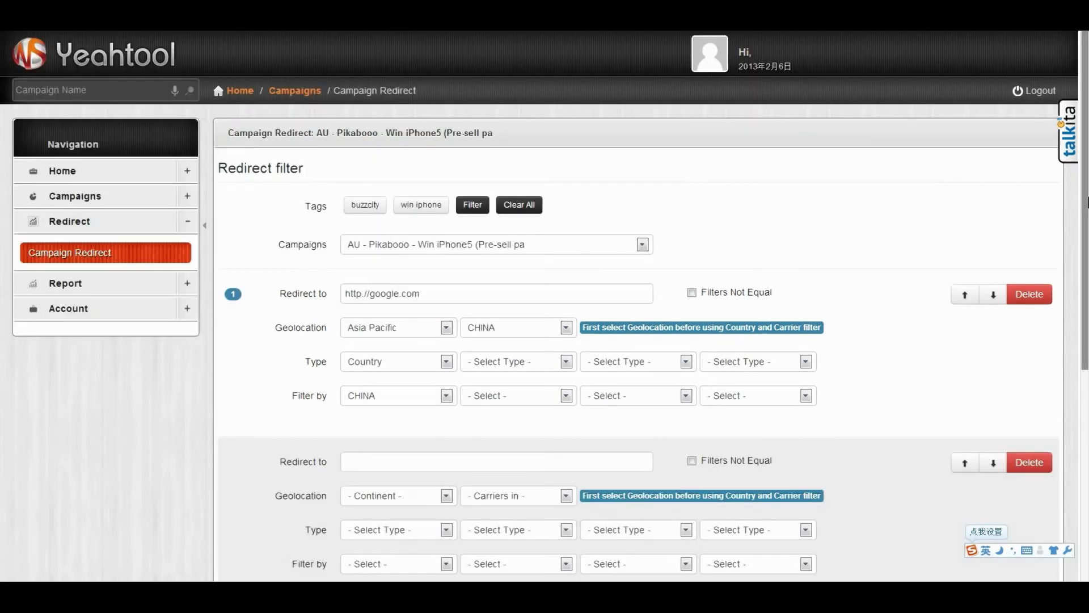
{"action": "left_click", "coordinate": [536, 467]}
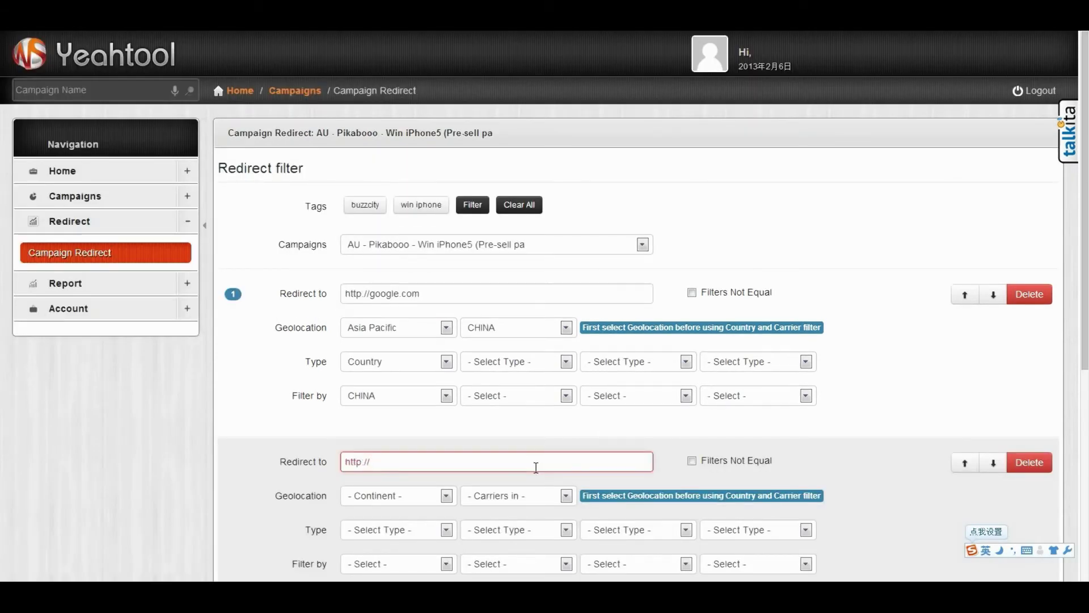
{"action": "type", "text": "facebook.com"}
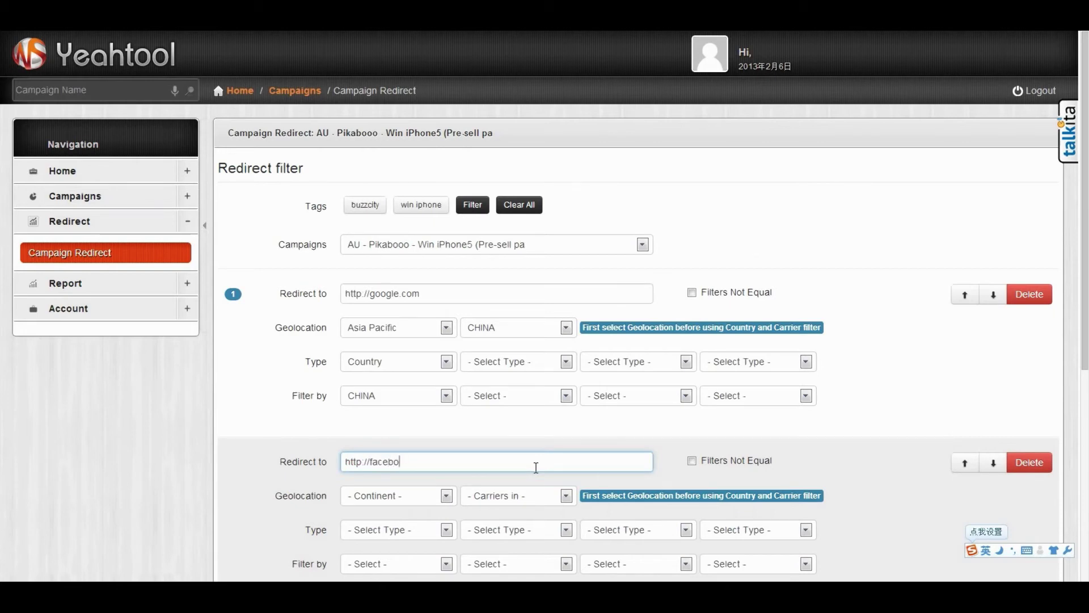
Step: Set the second rule to Americas, type Country, filtered by Colombia
{"action": "left_click", "coordinate": [433, 496]}
{"action": "left_click", "coordinate": [409, 528]}
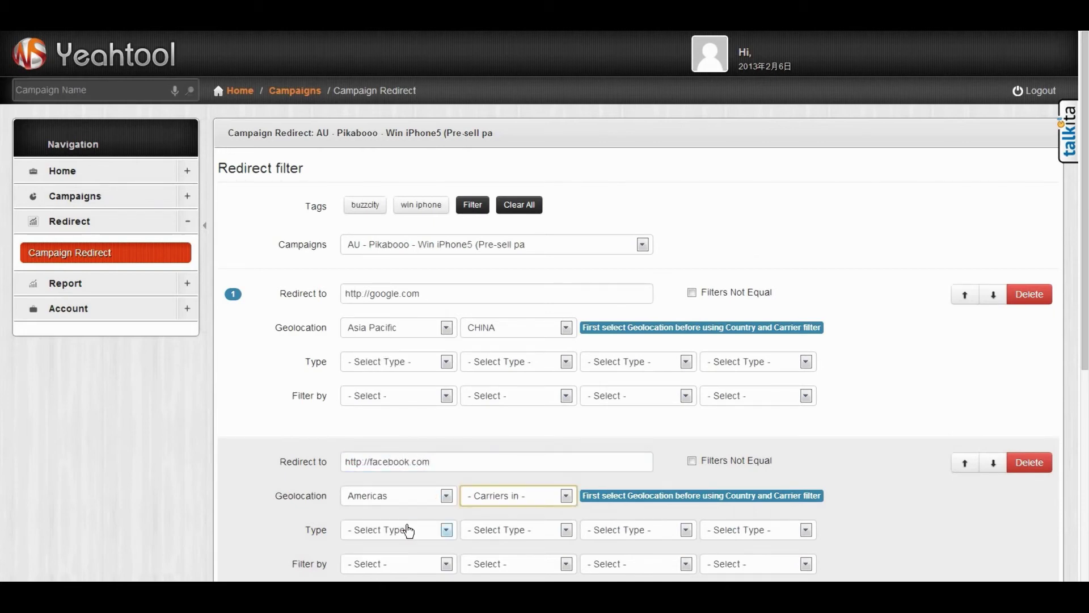
{"action": "left_click", "coordinate": [411, 529]}
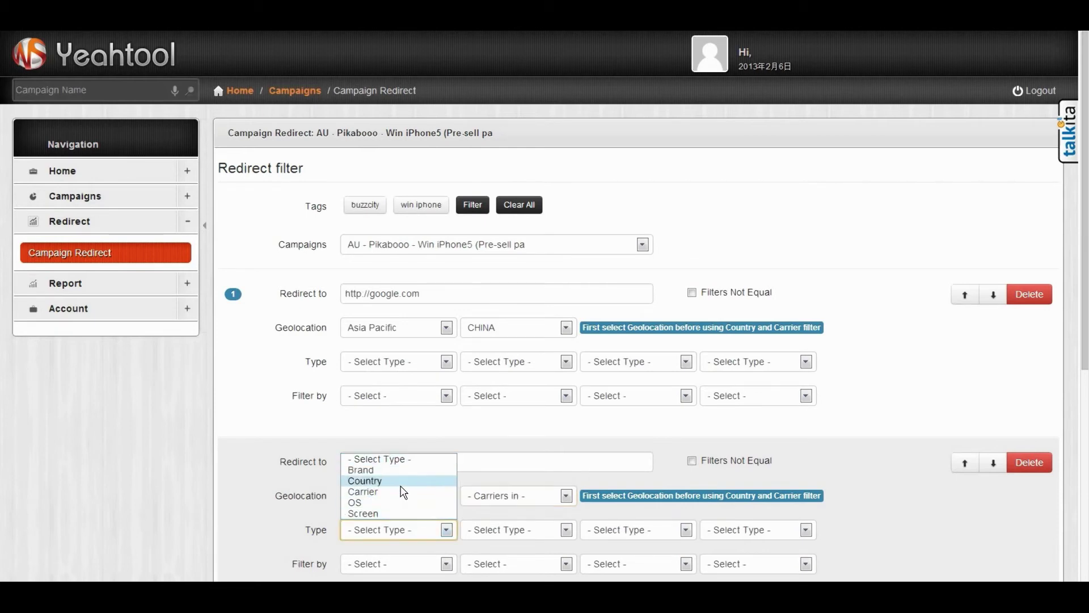
{"action": "left_click", "coordinate": [401, 482]}
{"action": "left_click", "coordinate": [413, 562]}
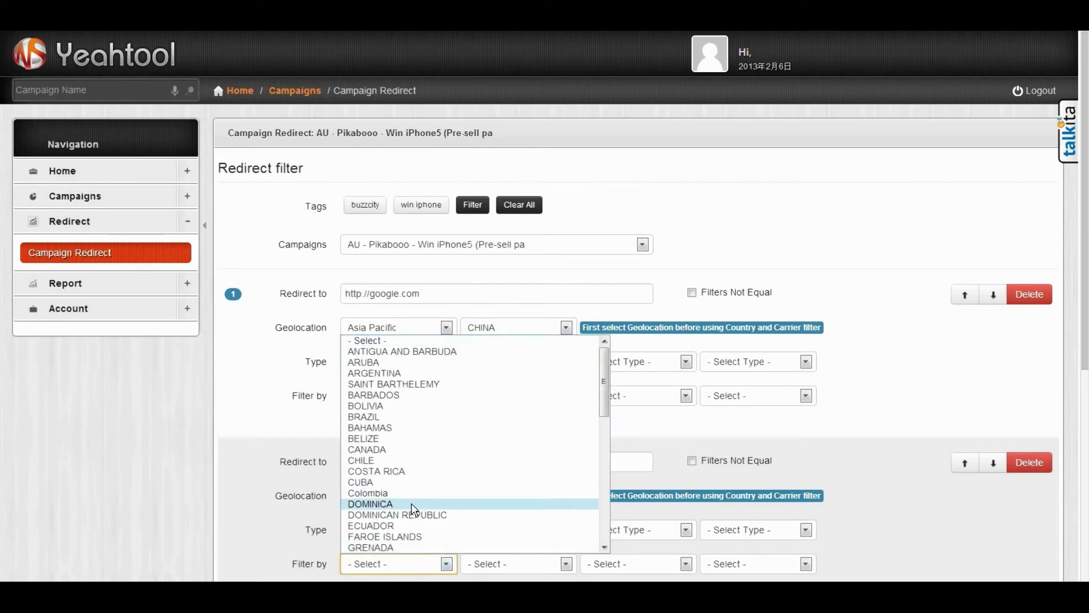
{"action": "left_click", "coordinate": [410, 493]}
Step: Add a Brand filter to the second rule, choosing HTC
{"action": "left_click", "coordinate": [532, 530]}
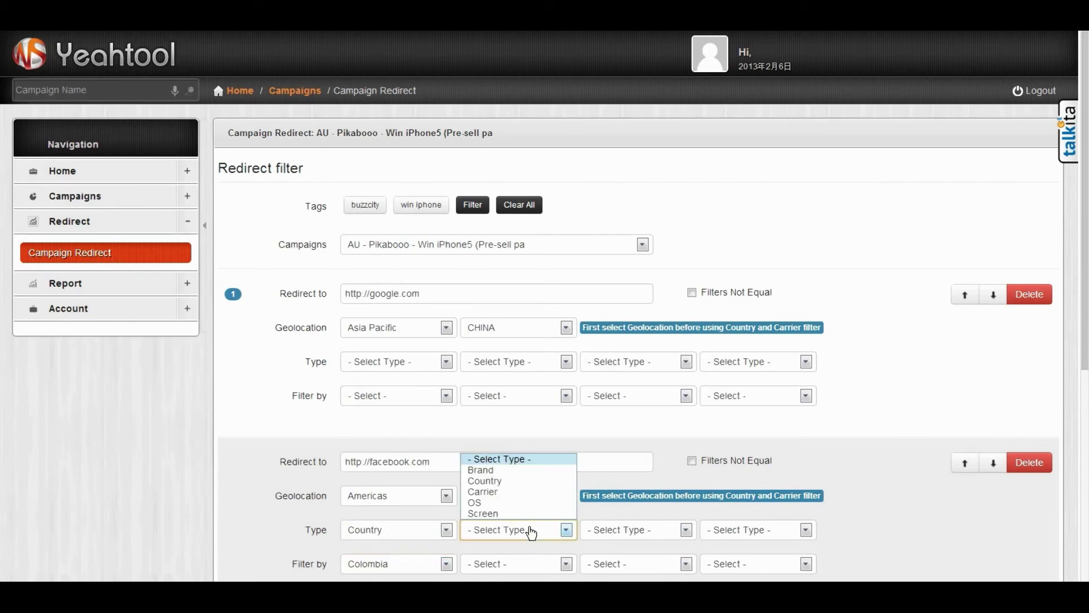
{"action": "left_click", "coordinate": [514, 470]}
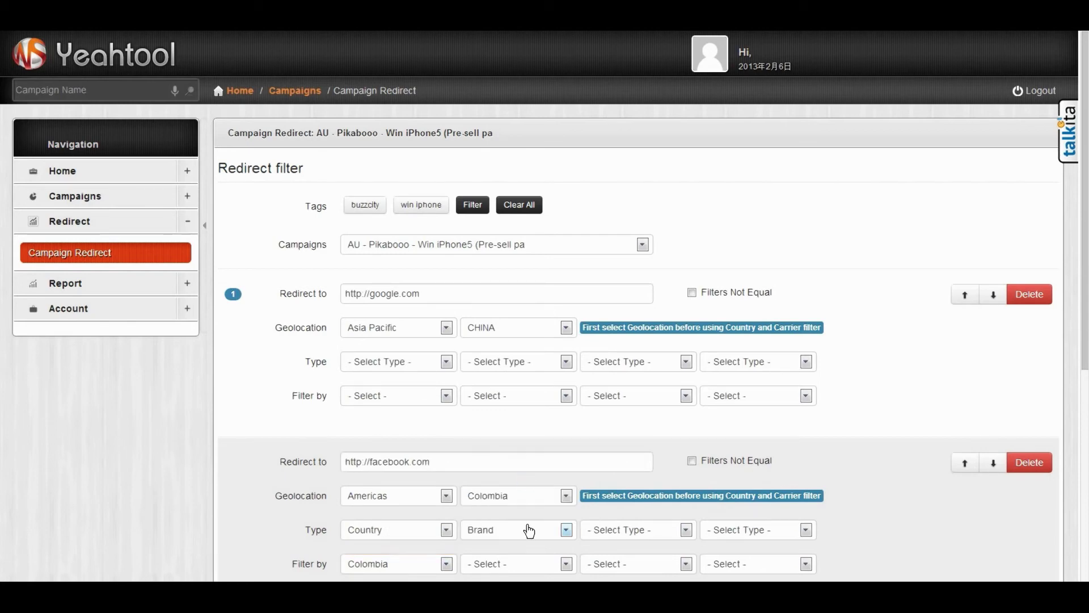
{"action": "left_click", "coordinate": [527, 565]}
{"action": "key", "text": "h"}
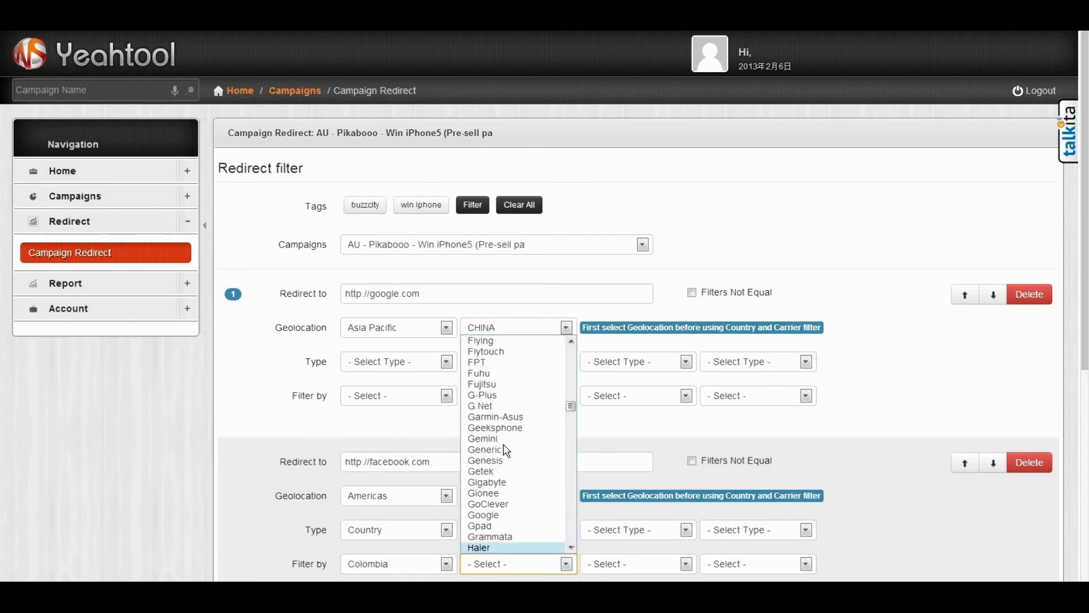
{"action": "key", "text": "t"}
{"action": "left_click", "coordinate": [491, 550]}
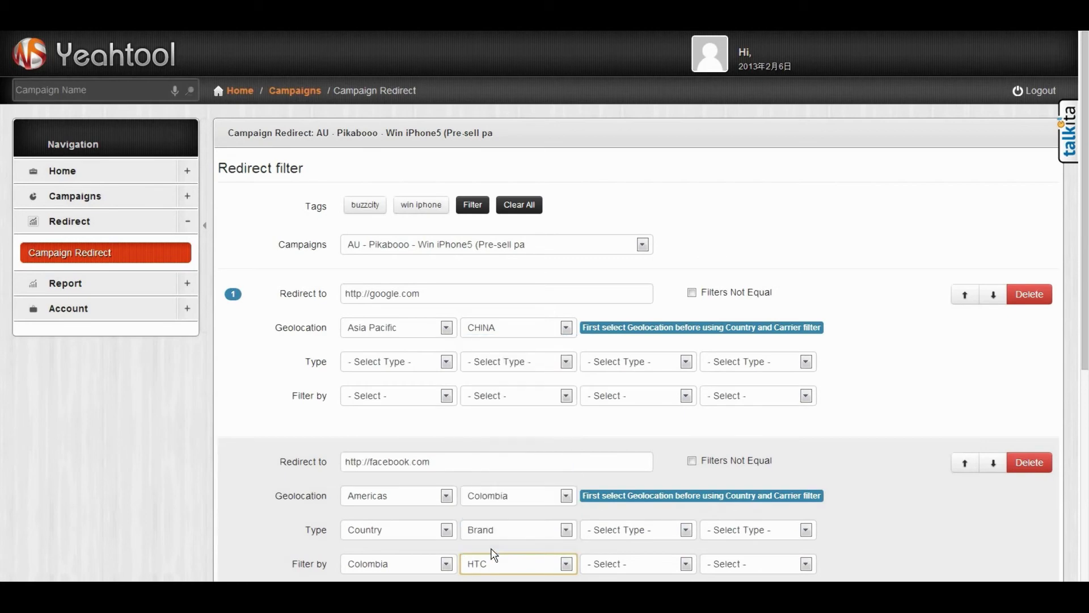
{"action": "scroll", "coordinate": [1087, 493], "scroll_direction": "down", "scroll_amount": 5}
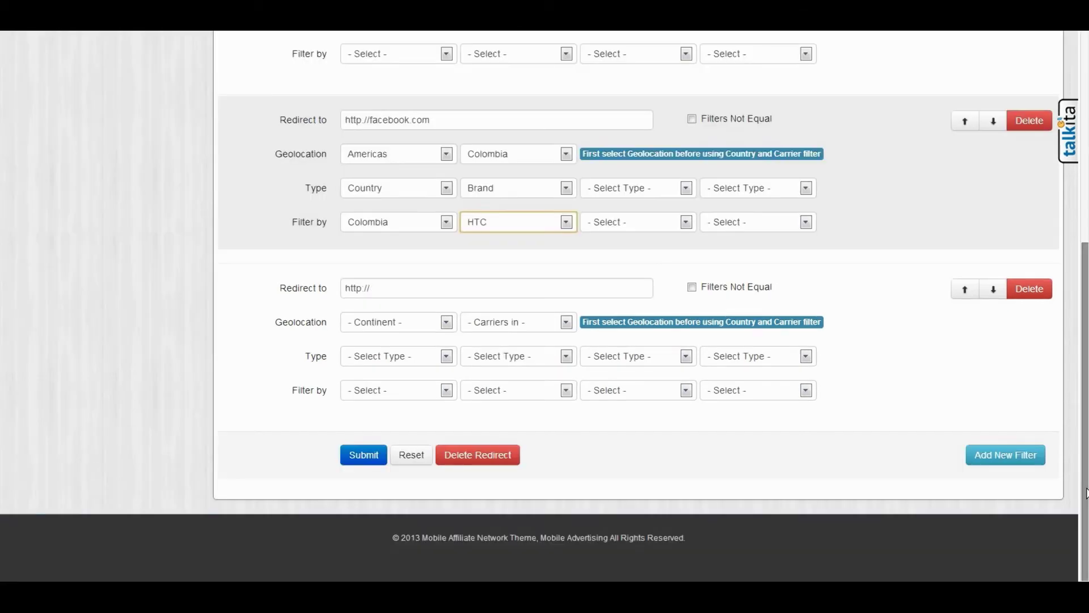
Step: Submit the facebook.com Colombia HTC redirect filter
{"action": "left_click", "coordinate": [361, 456]}
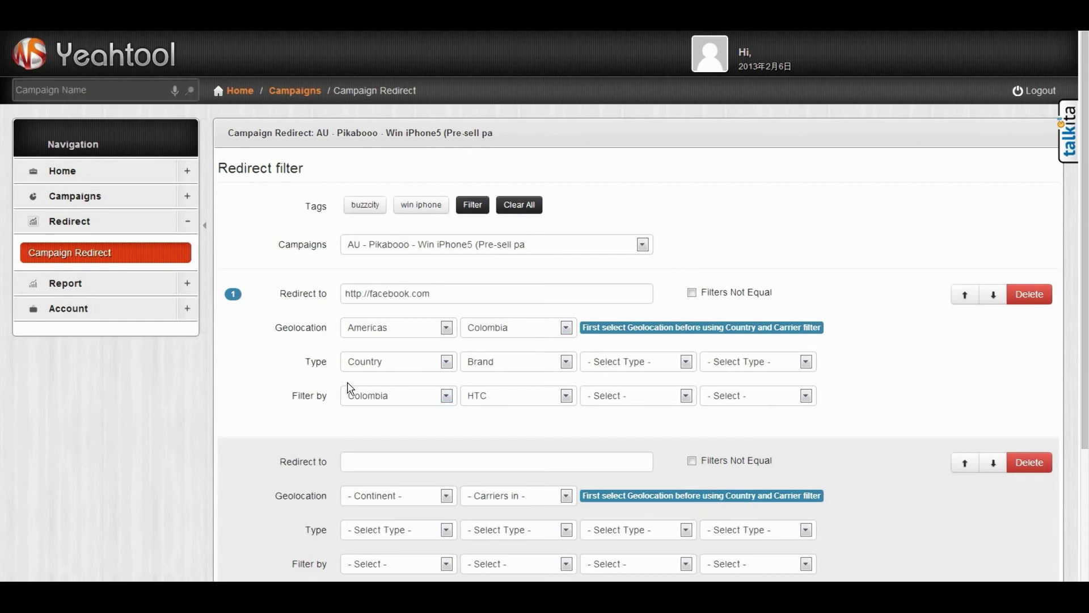
Step: Tick Filters Not Equal on the first redirect rule
{"action": "left_click", "coordinate": [692, 293]}
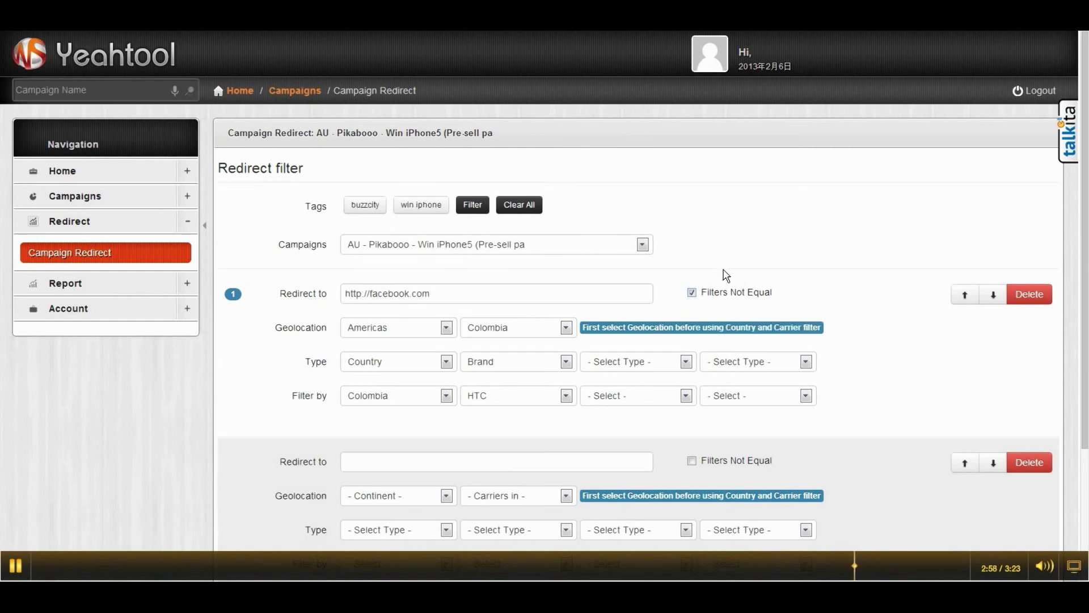